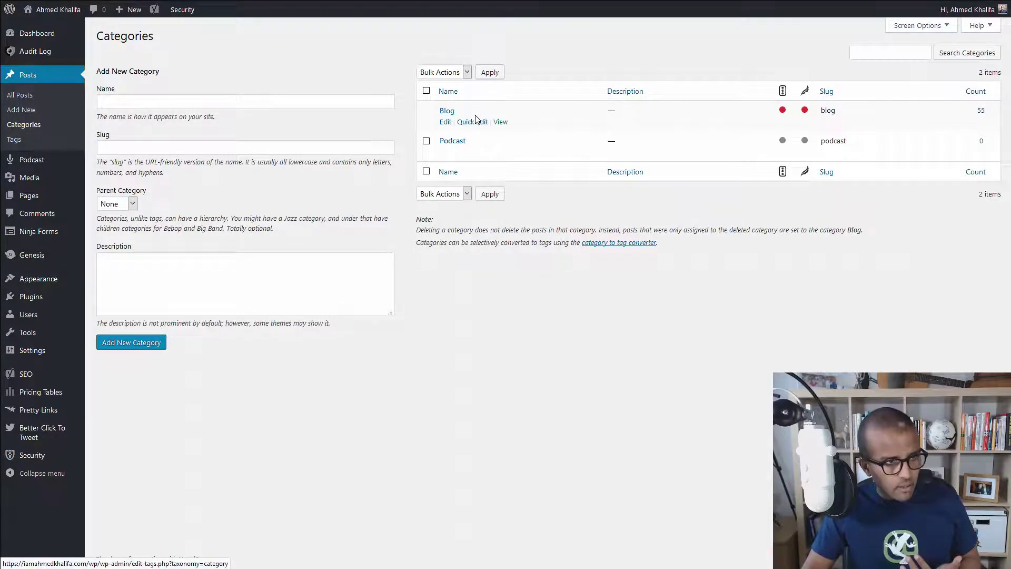
- Review the Blog and Podcast categories and the name, slug and description fields for adding a new category
mouse_move(443, 120)
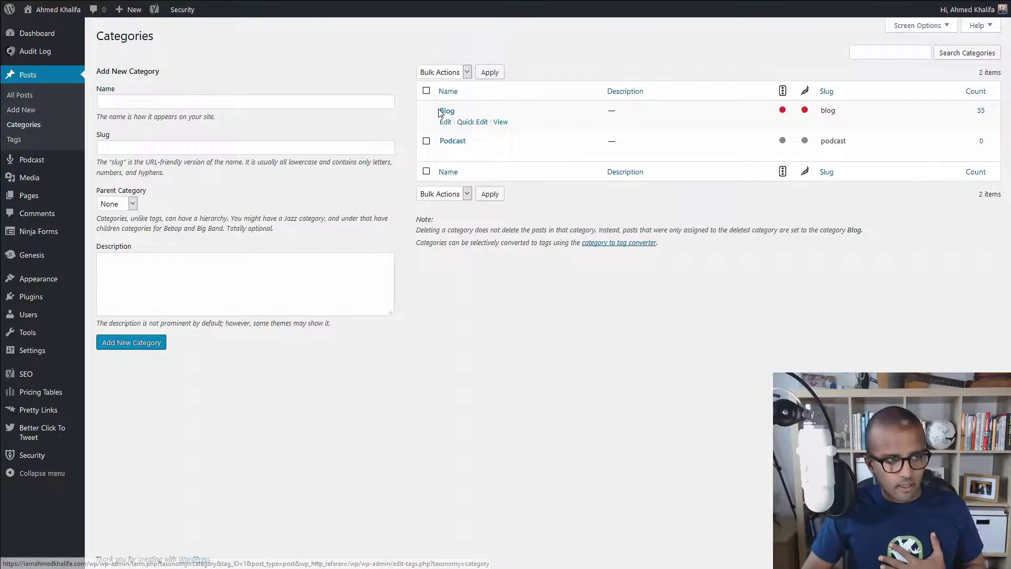
mouse_move(464, 139)
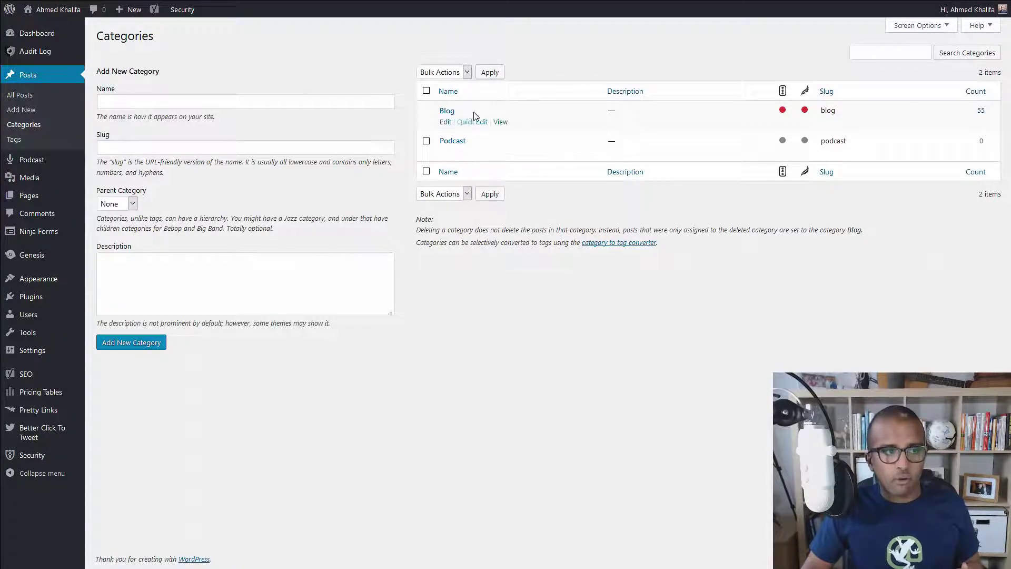
mouse_move(424, 152)
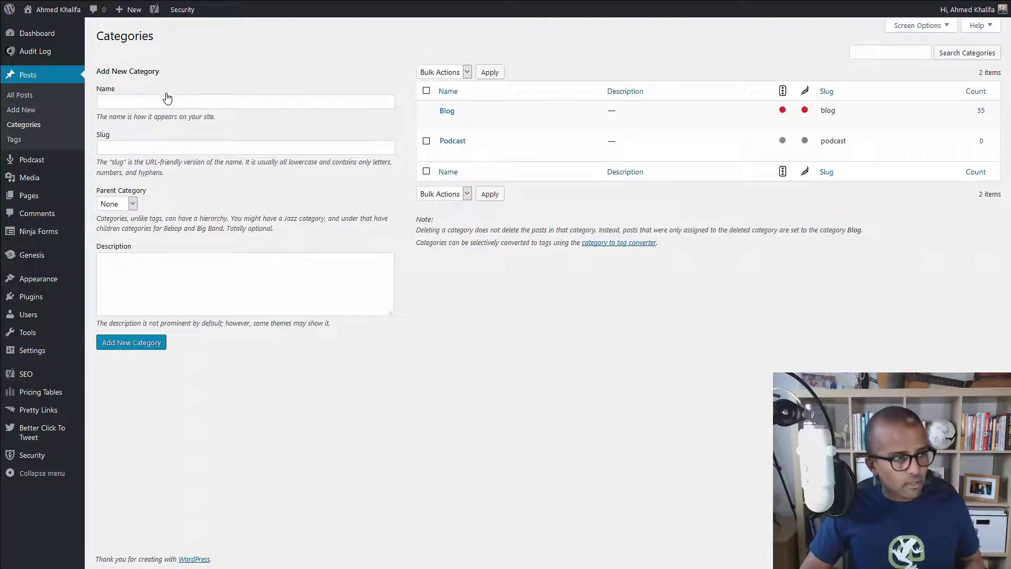
left_click(147, 103)
left_click(135, 146)
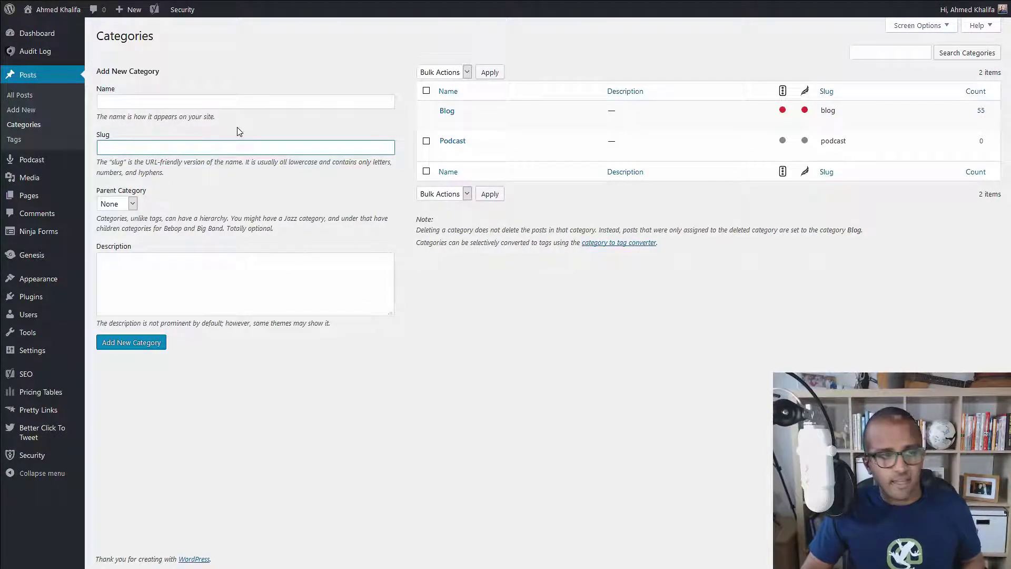
left_click(158, 266)
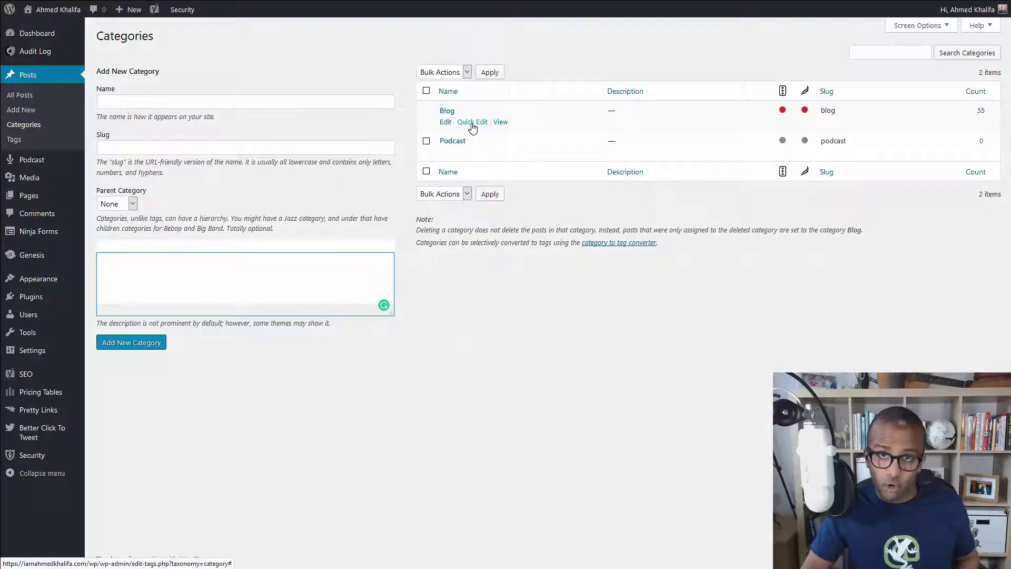
- Open the quick edit form of the Blog category and of the Podcast category to inspect their names and slugs
left_click(472, 123)
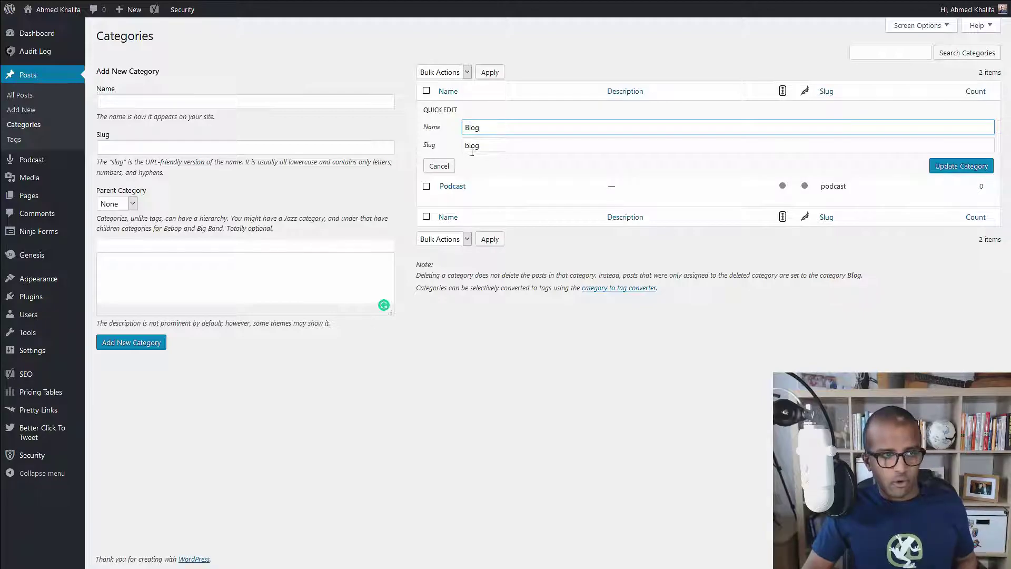
double_click(472, 146)
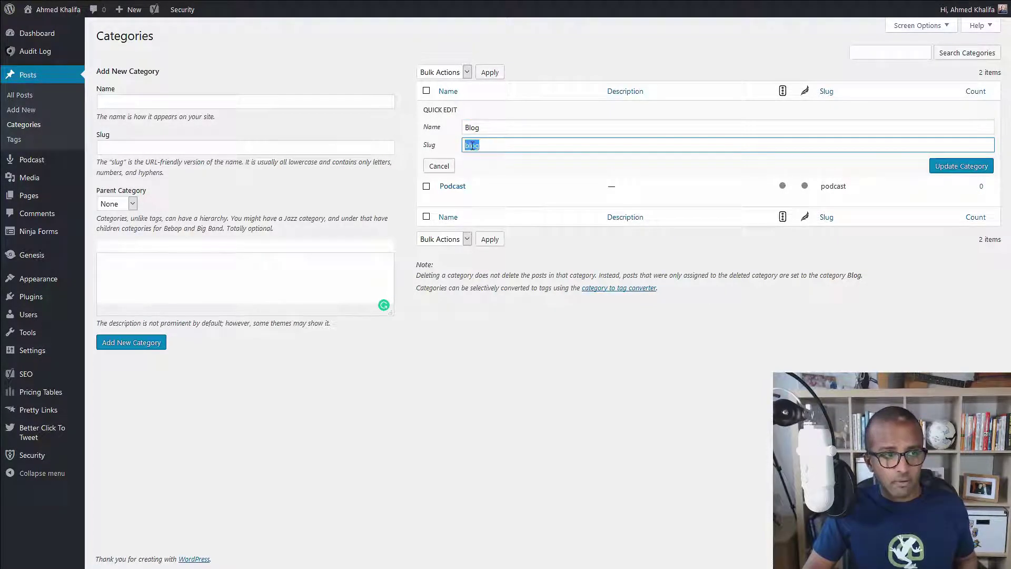
left_click(467, 196)
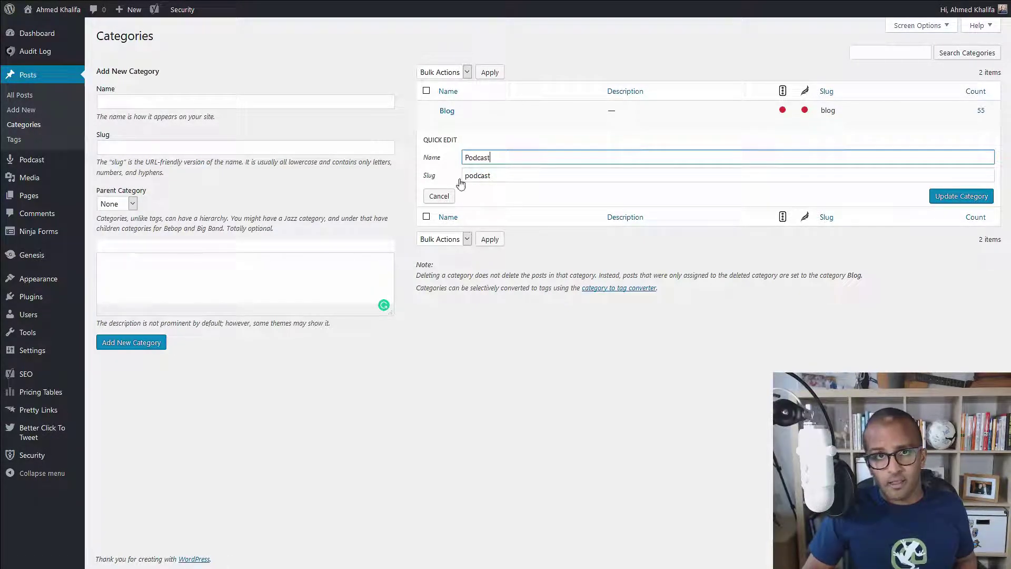
- Open the Blog page from the live site's Learn navigation and inspect the category slug in its URL
mouse_move(252, 5)
left_click(174, 9)
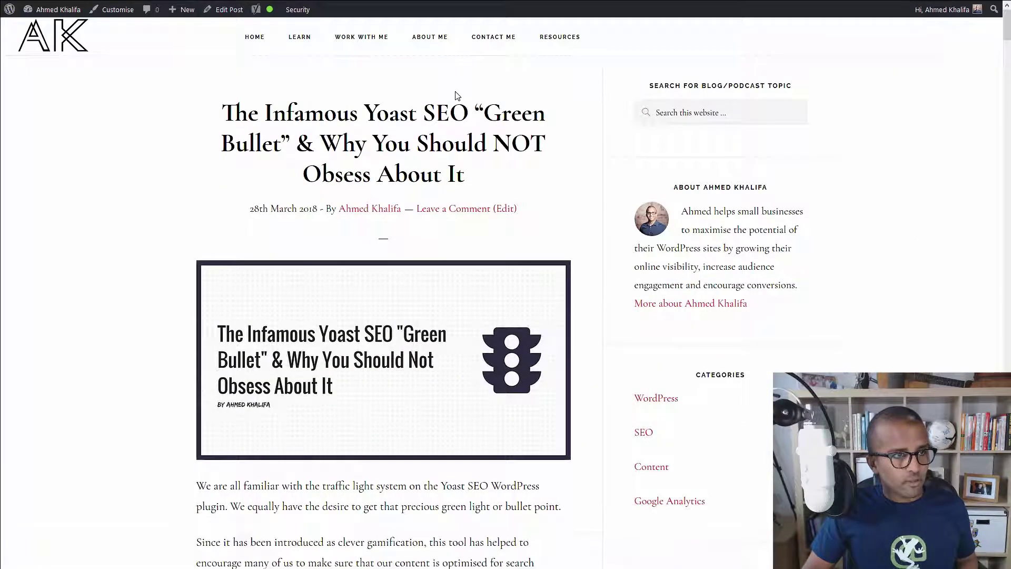
mouse_move(311, 41)
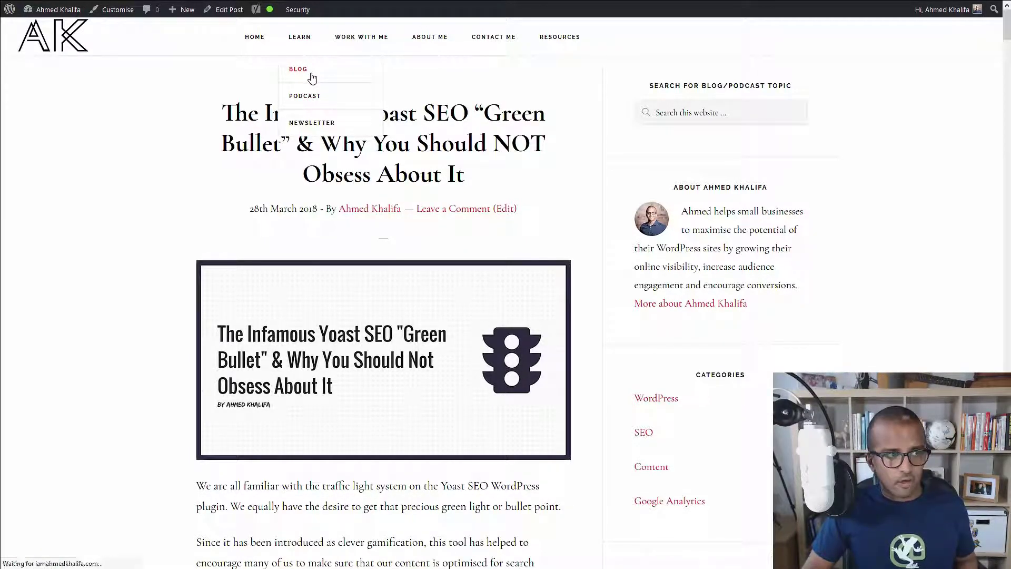
left_click(312, 77)
mouse_move(229, 7)
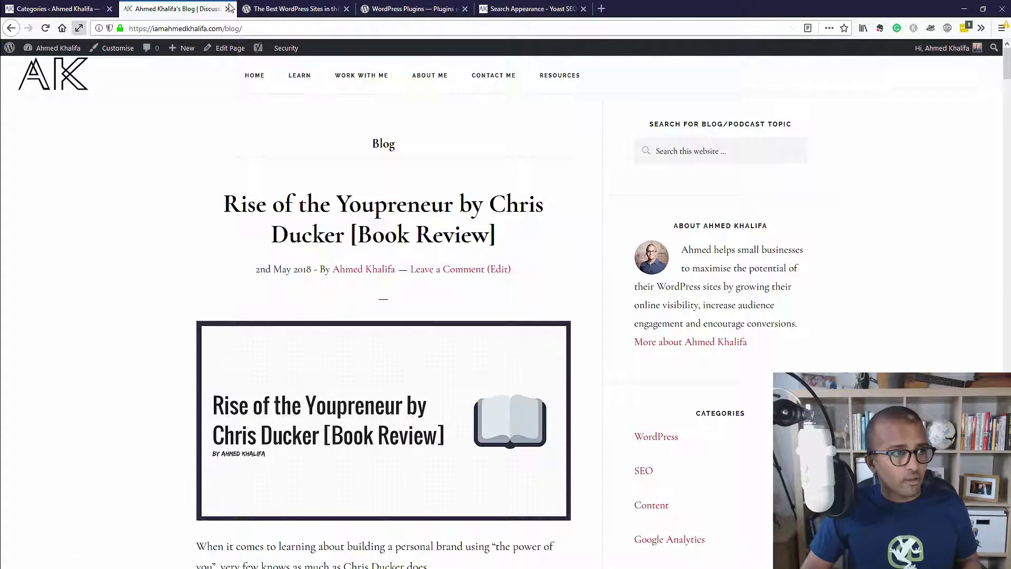
double_click(232, 29)
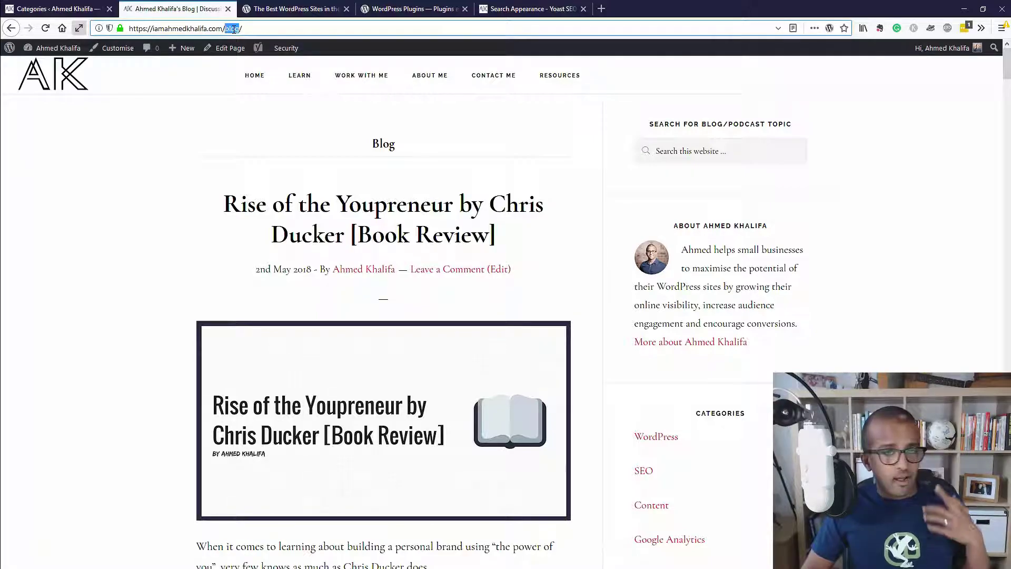
- Open the WordPress permalink settings and examine the category and postname tags in the custom structure
left_click(56, 8)
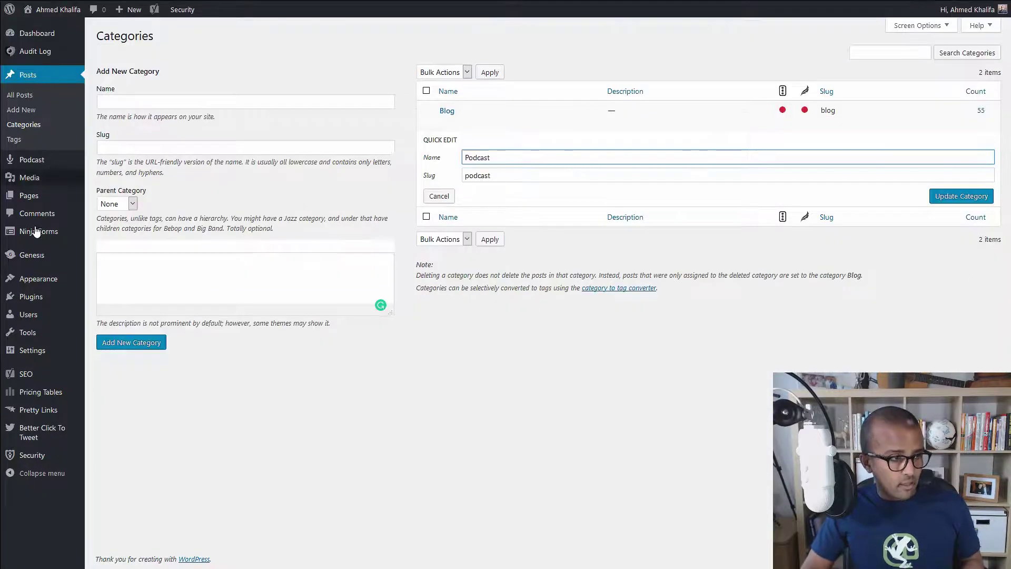
mouse_move(48, 352)
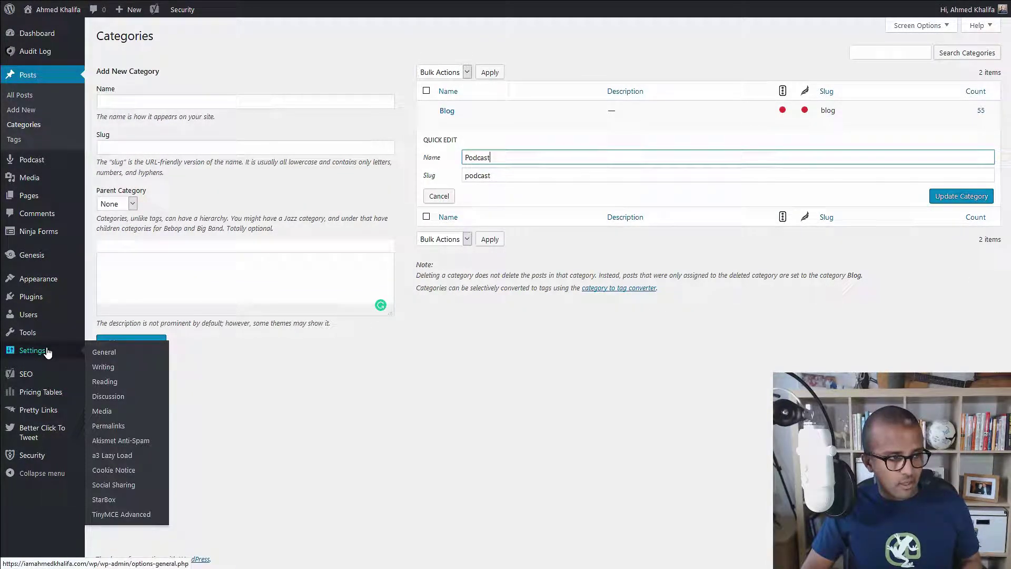
left_click(120, 433)
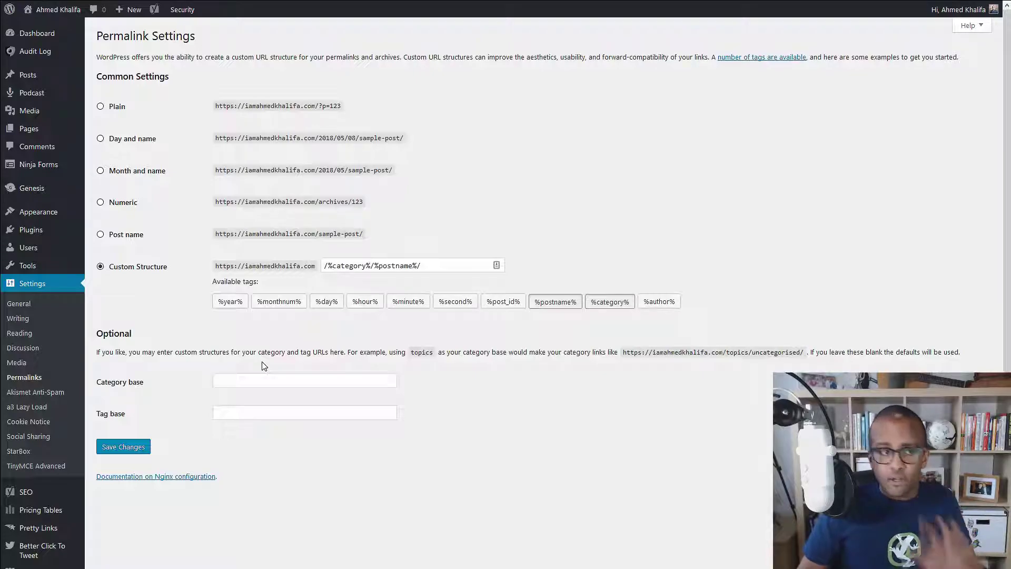
double_click(349, 265)
left_click(393, 267)
double_click(393, 267)
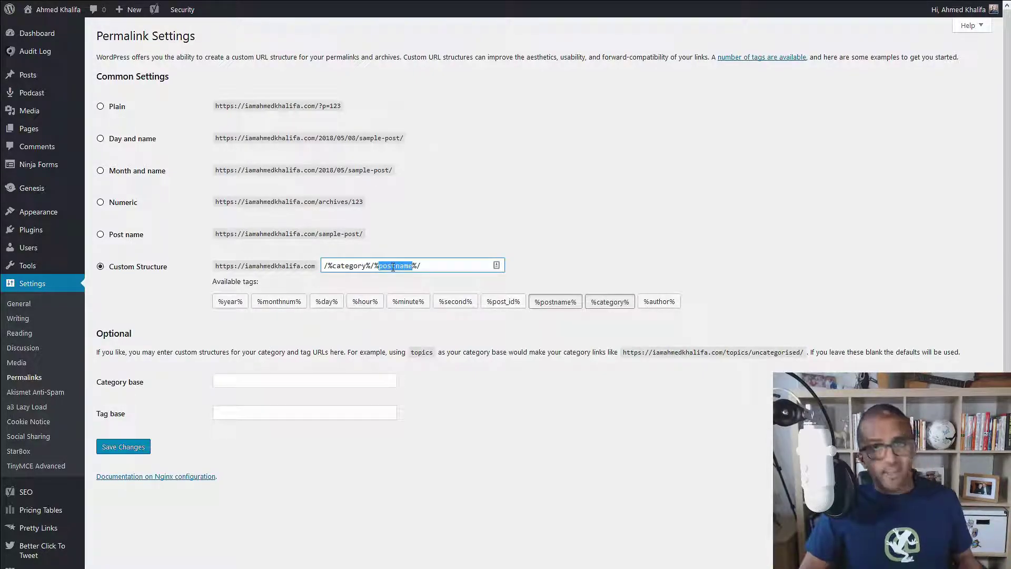
double_click(336, 267)
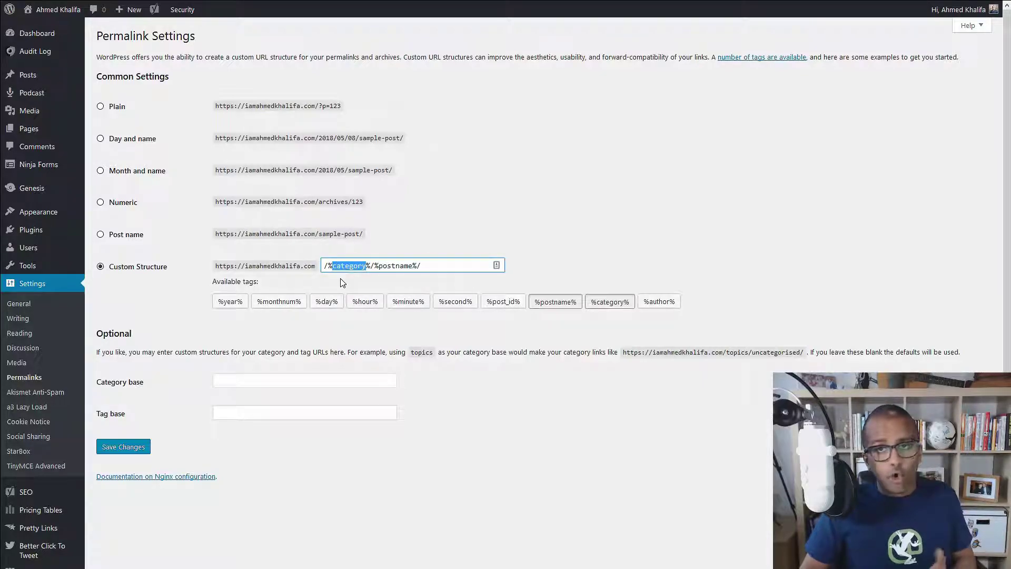
double_click(395, 266)
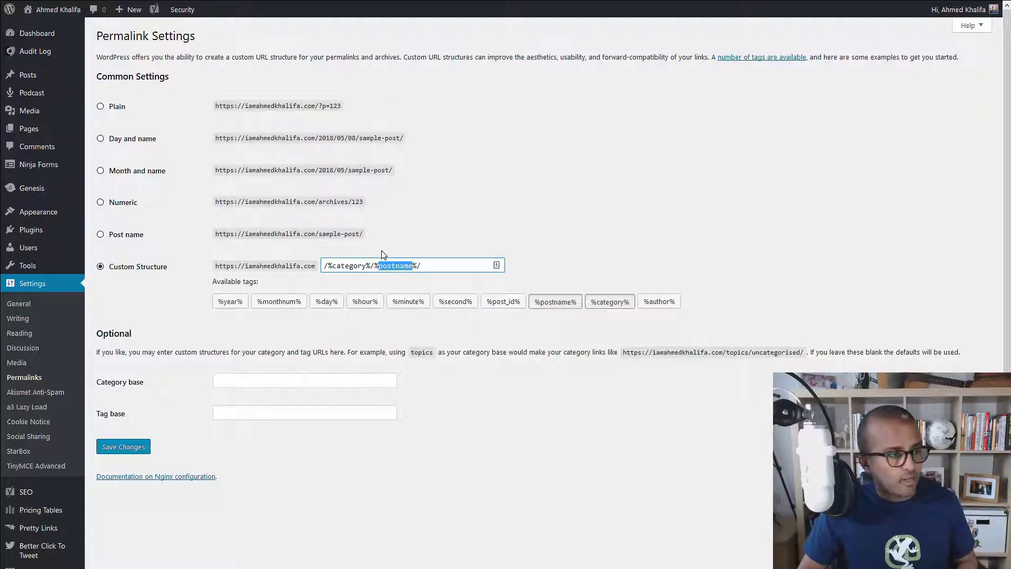
- Open the post tags list, and return to the Yoast SEO "Green Bullet" post on the live site
mouse_move(66, 79)
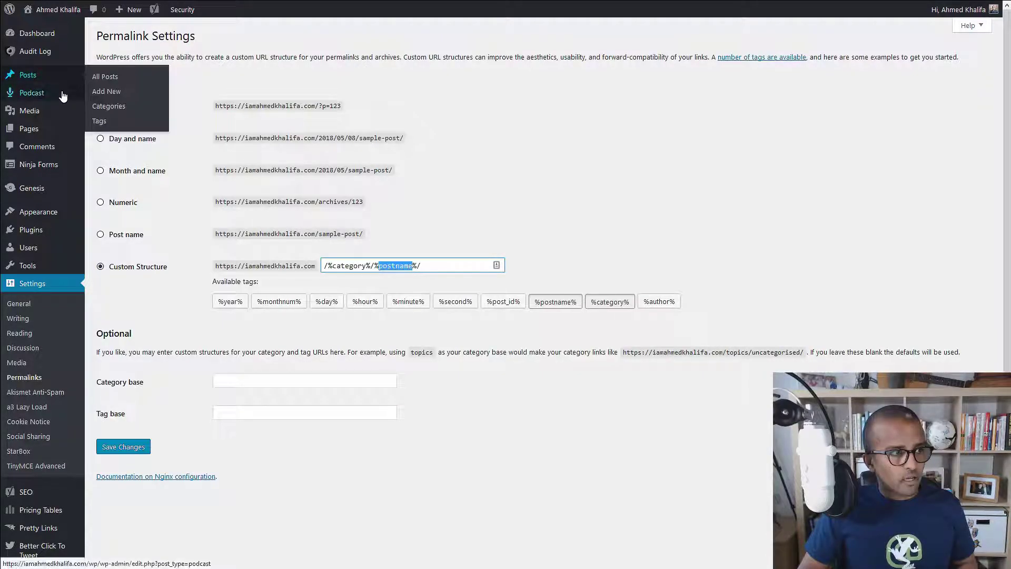
left_click(100, 124)
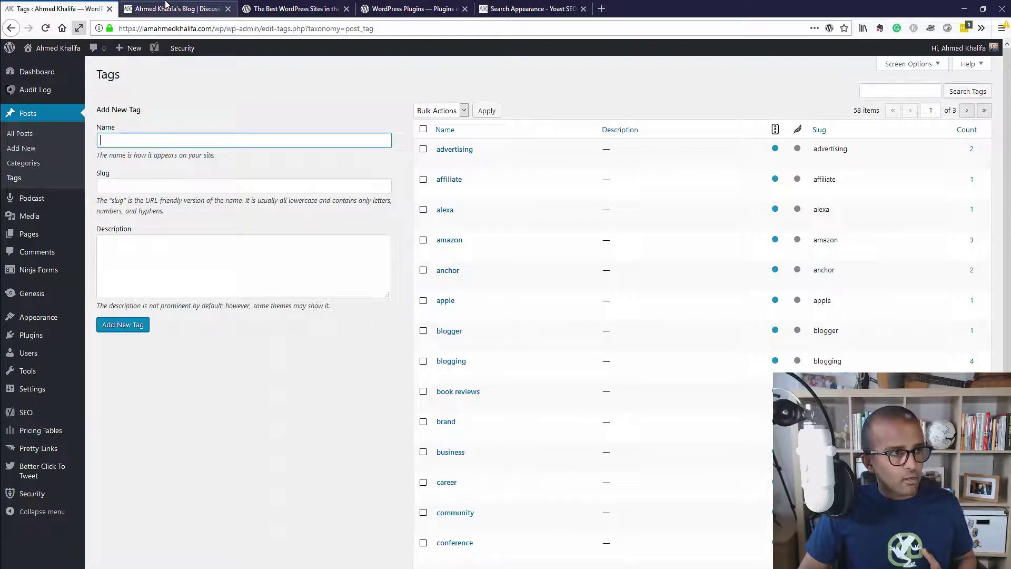
left_click(196, 4)
mouse_move(15, 4)
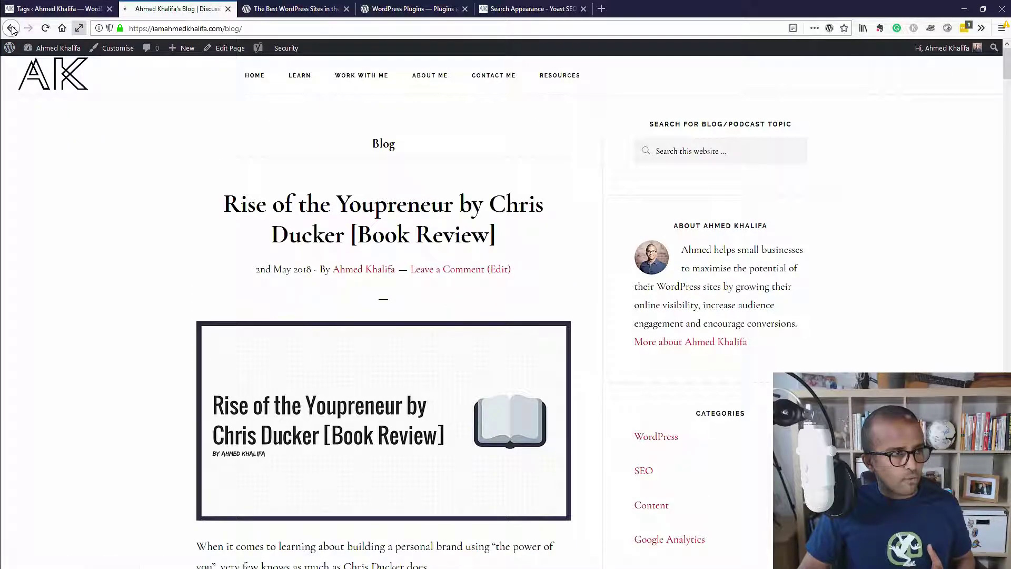
left_click(11, 28)
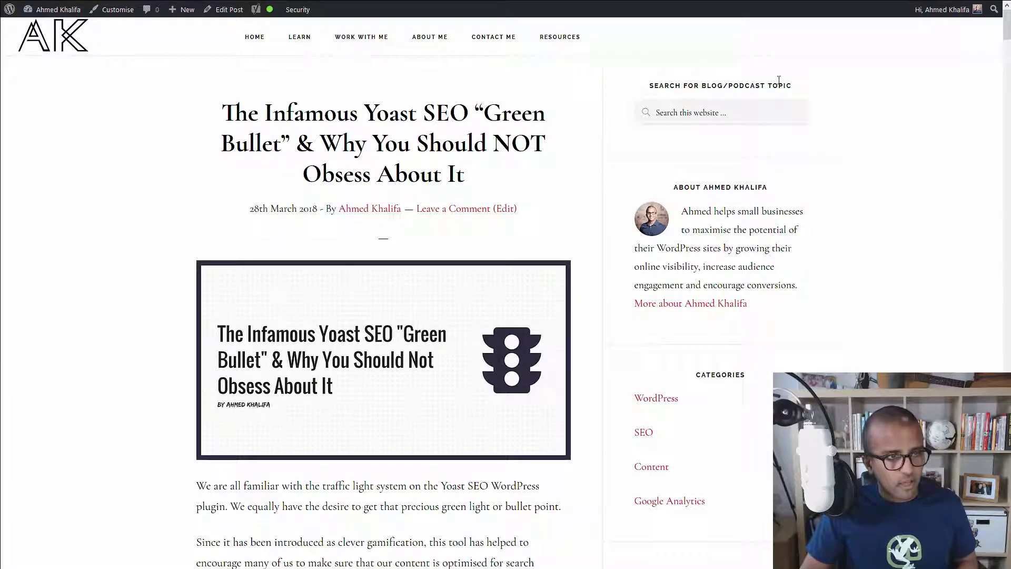
- Open the seo tag archive from the tags at the end of the post and inspect the tag part of its URL
scroll(1008, 71, "down", 5)
left_click_drag(1008, 72, 995, 467)
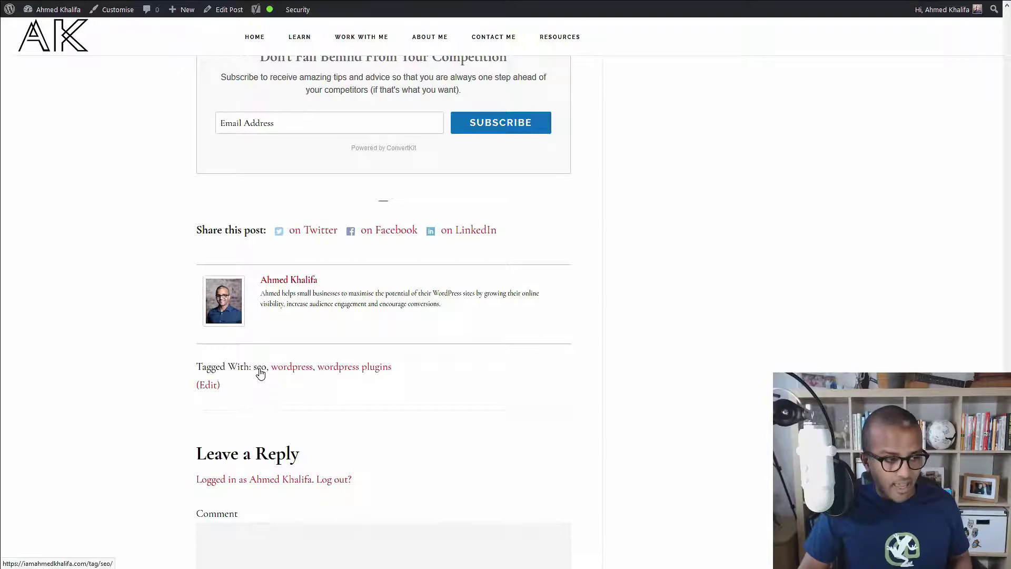
left_click(260, 367)
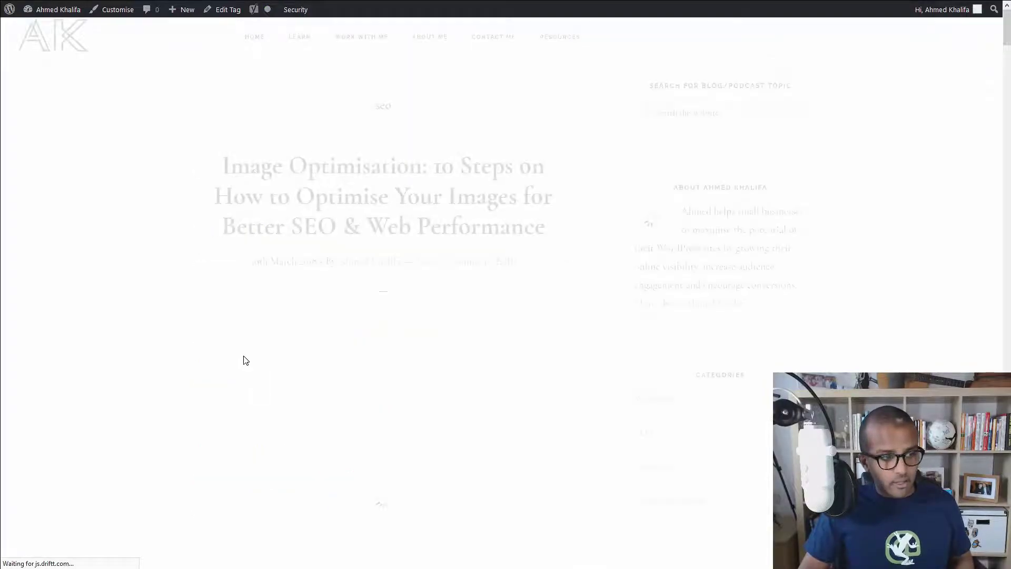
left_click(212, 28)
double_click(230, 28)
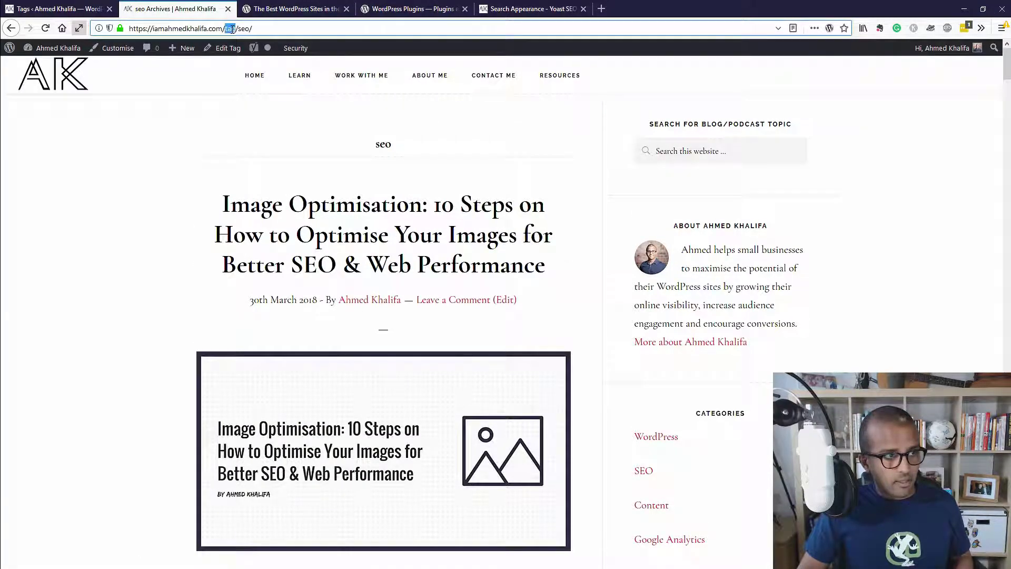
left_click(100, 149)
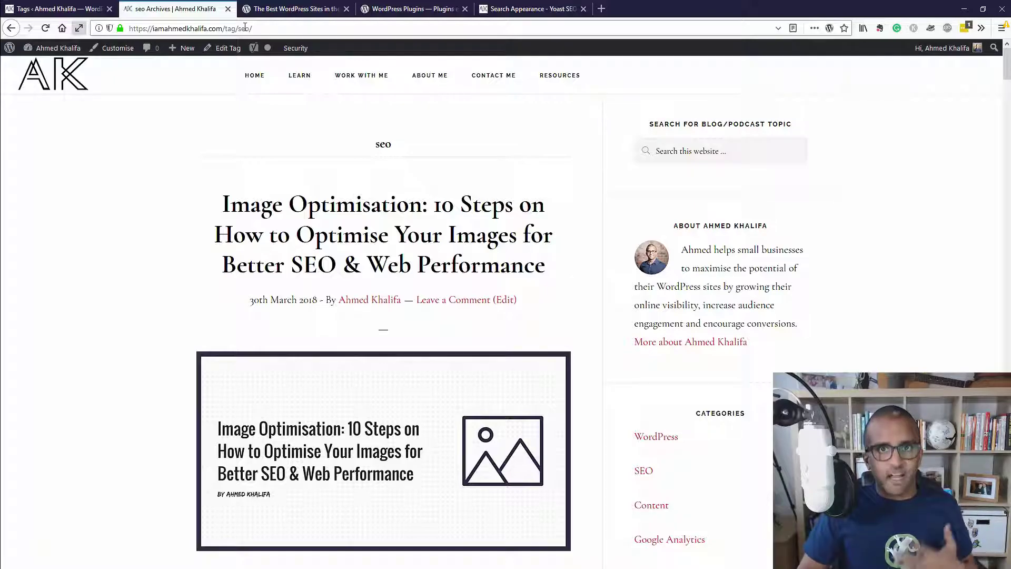
key("F11")
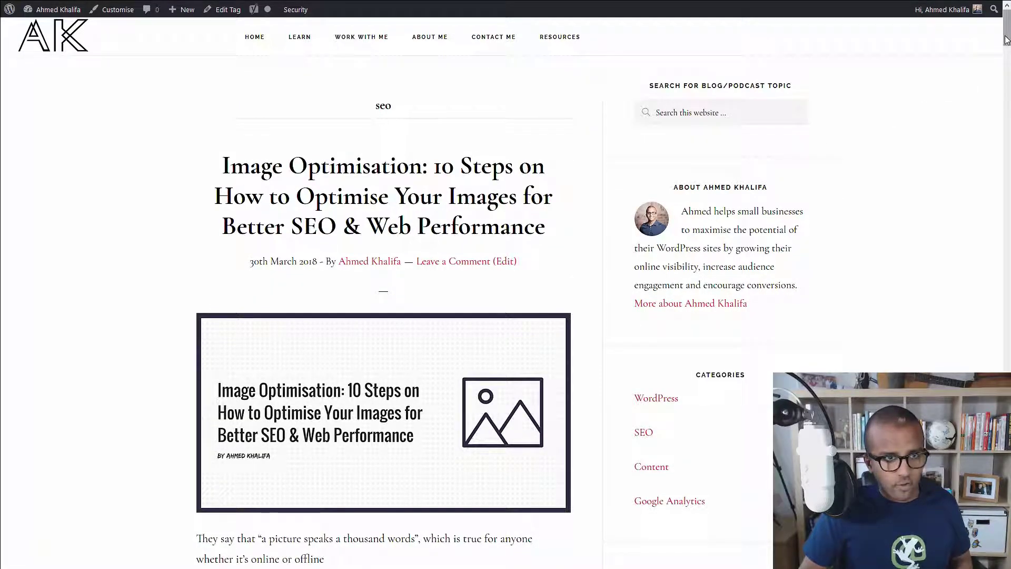
left_click_drag(1005, 40, 1004, 3)
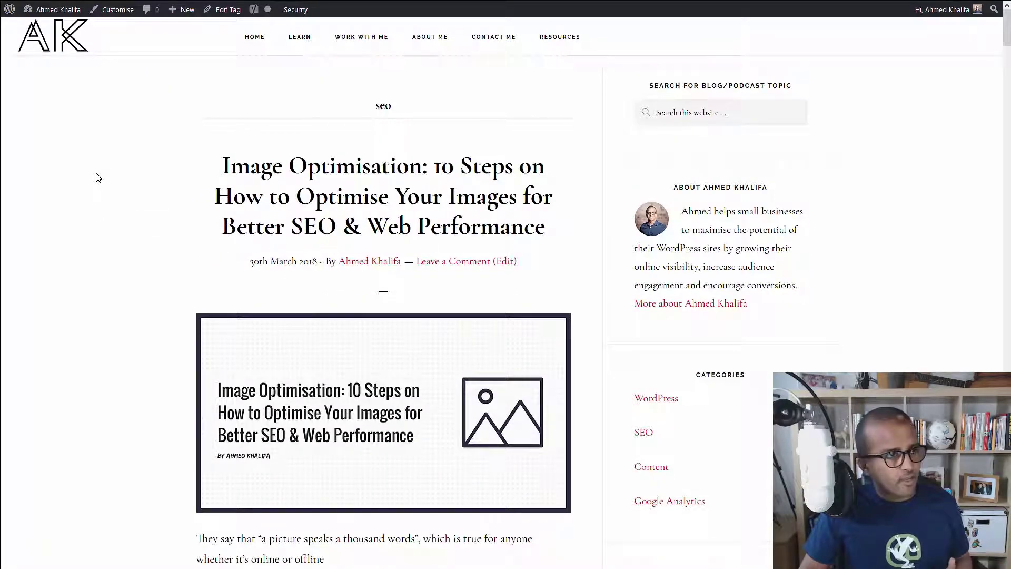
- Switch to the WordPress.org Showcase page and open its Celebrities tag from the popular tags
mouse_move(135, 4)
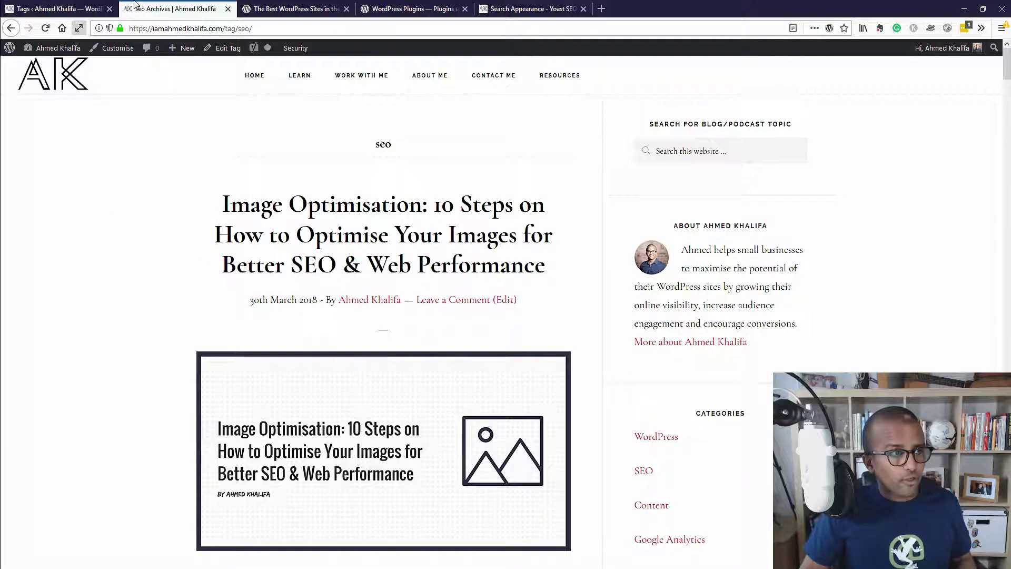
left_click(296, 6)
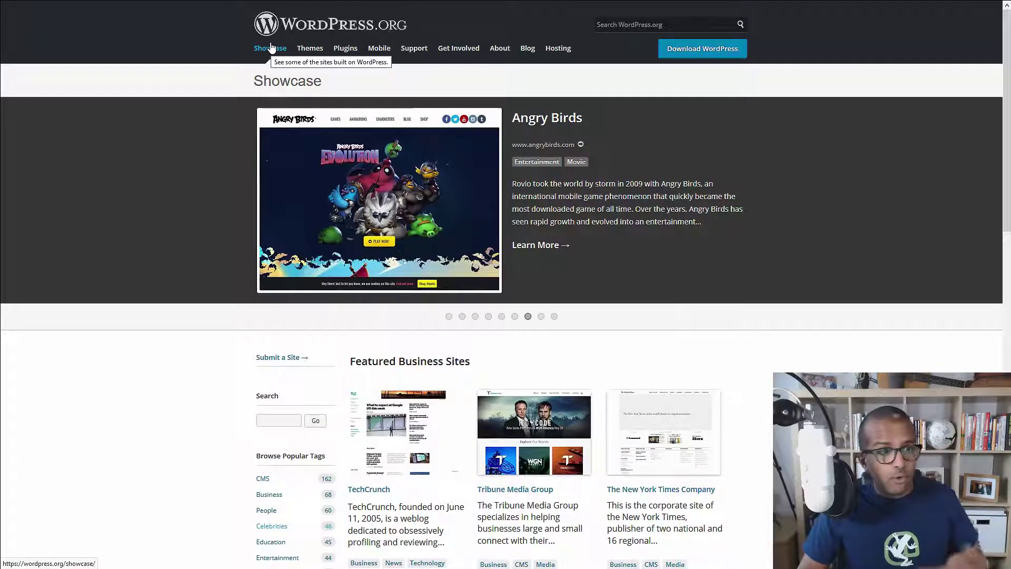
scroll(185, 234, "down", 5)
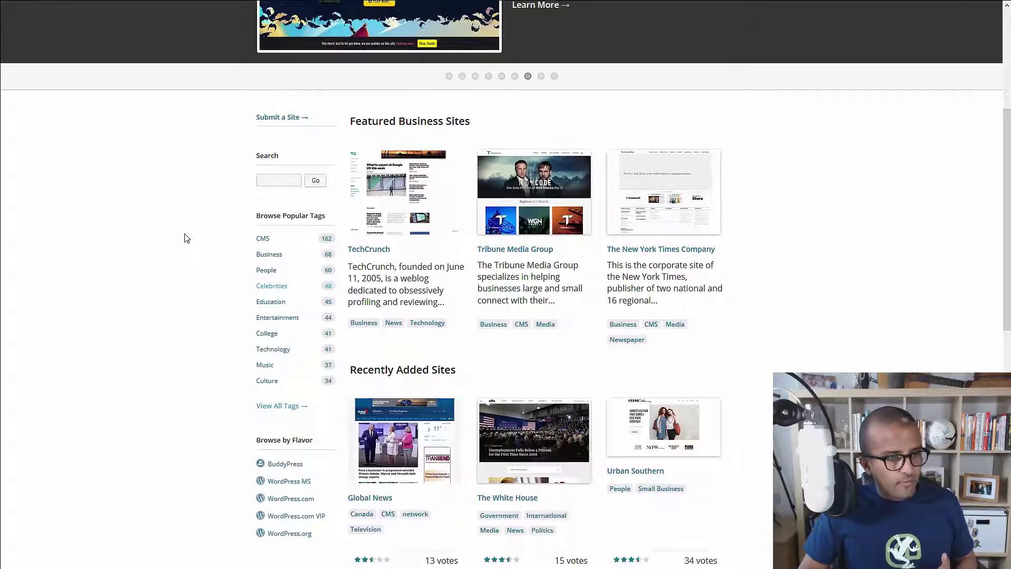
scroll(185, 238, "down", 2)
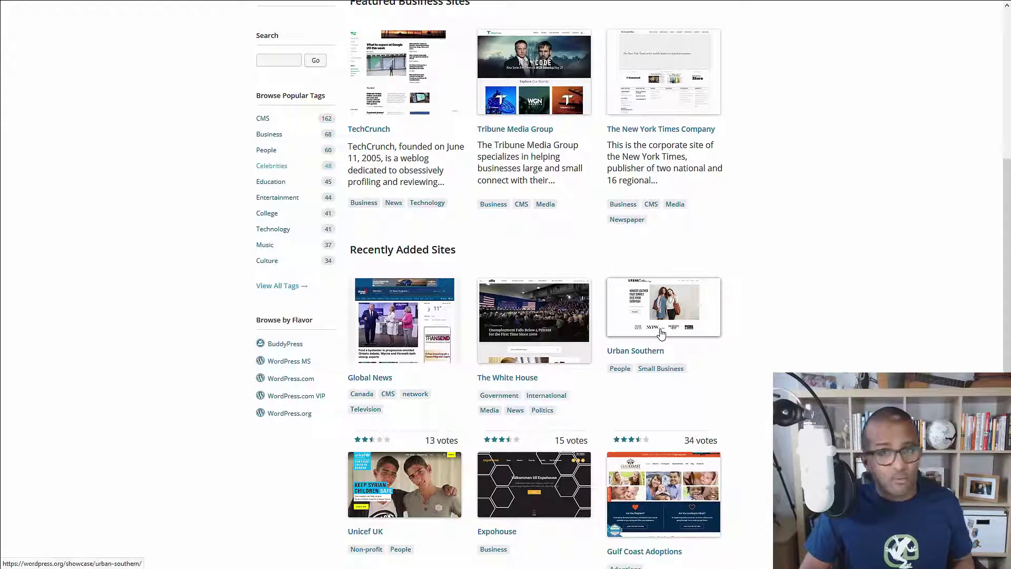
left_click(265, 167)
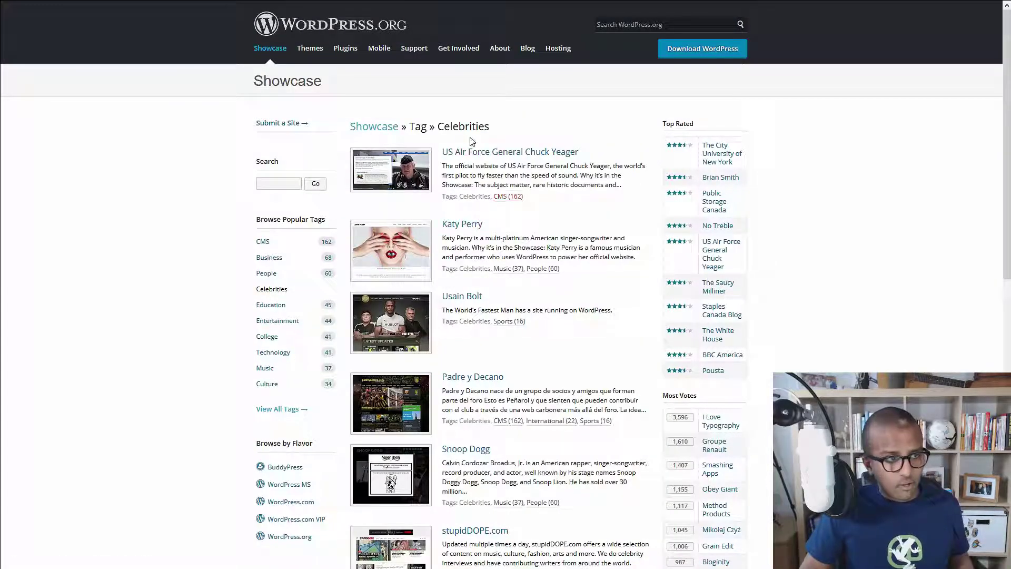
- Look through the sites listed under the Celebrities tag and check the tag page's URL
scroll(447, 445, "down", 1)
scroll(449, 445, "down", 8)
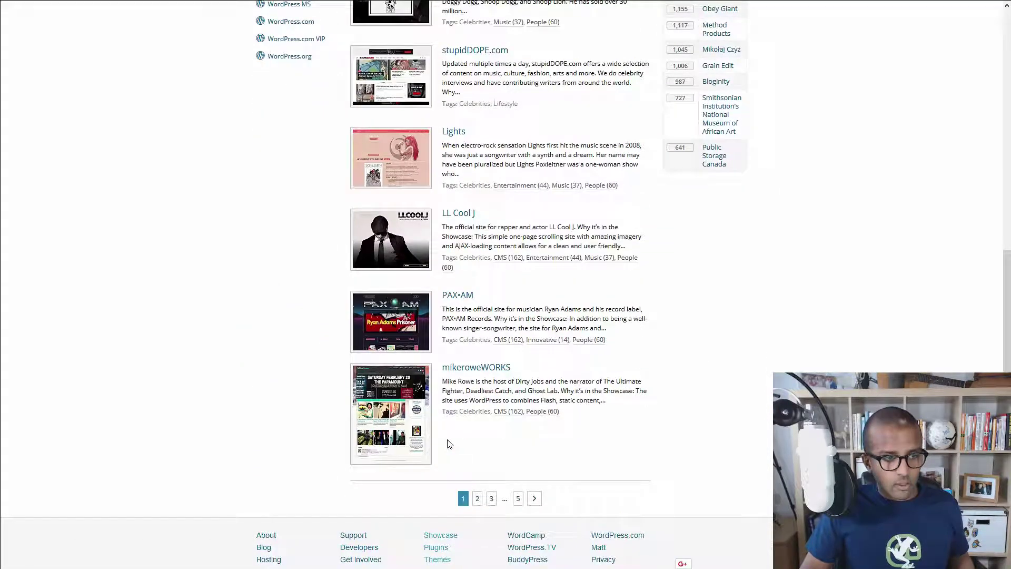
scroll(457, 415, "up", 9)
mouse_move(288, 9)
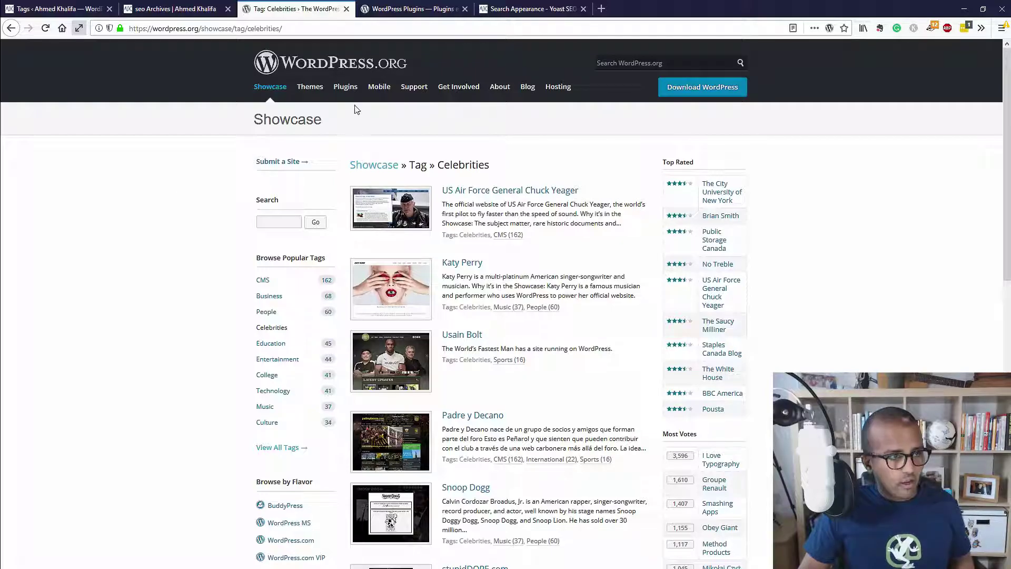
- Switch to the WordPress.org Plugins directory and open Jetpack by WordPress.com from the featured plugins
left_click(345, 86)
scroll(593, 255, "down", 2)
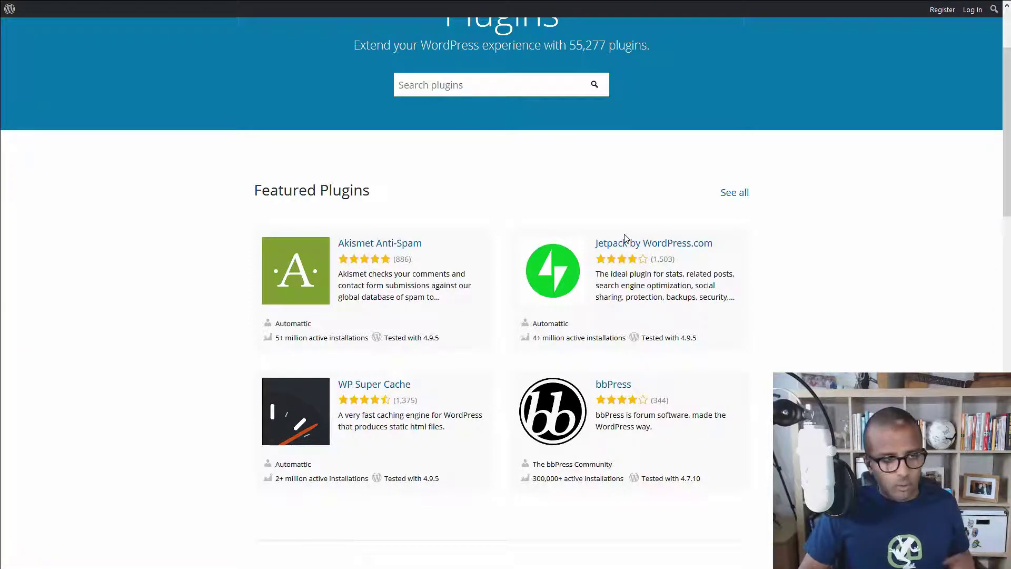
left_click(664, 244)
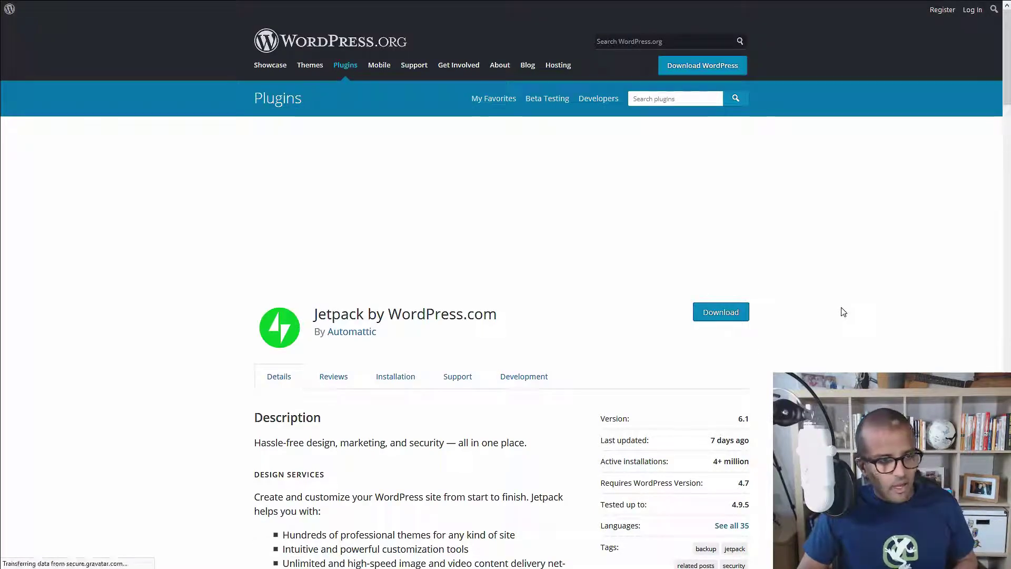
- Open the security tag from Jetpack's plugin tags, look through the plugins listed there, and highlight the word "Tag" in the page heading
scroll(842, 311, "down", 5)
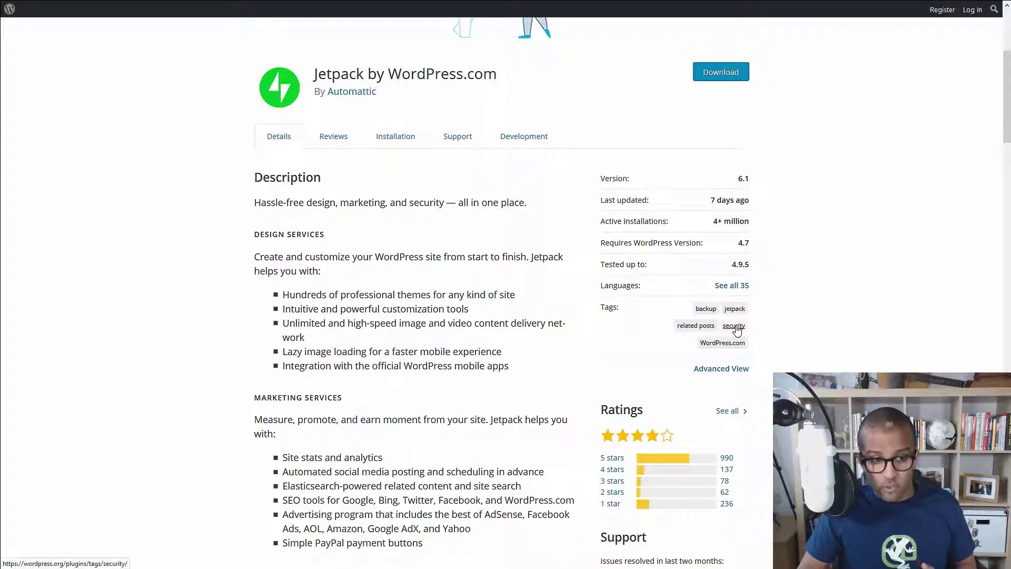
left_click(734, 326)
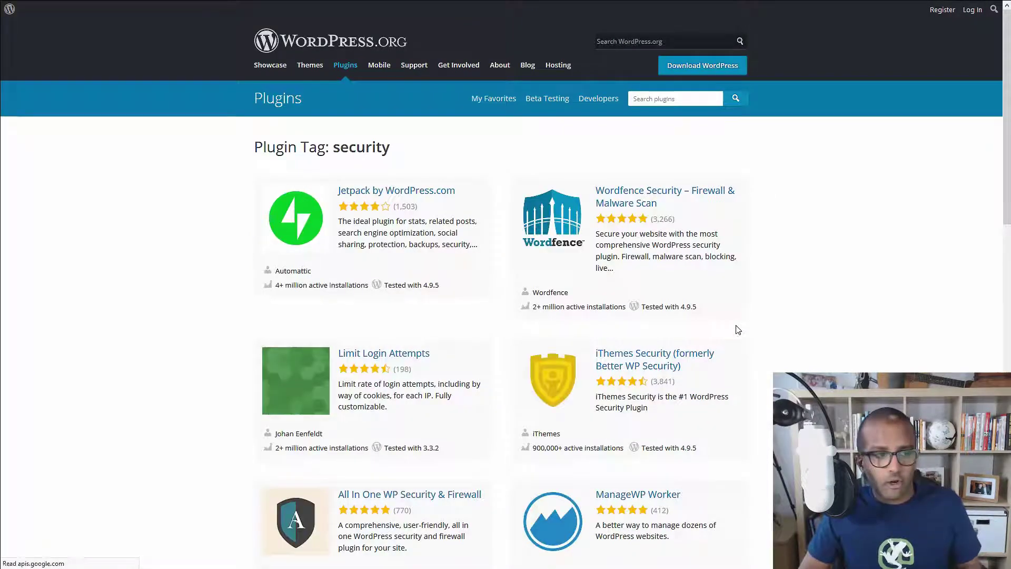
scroll(719, 406, "down", 5)
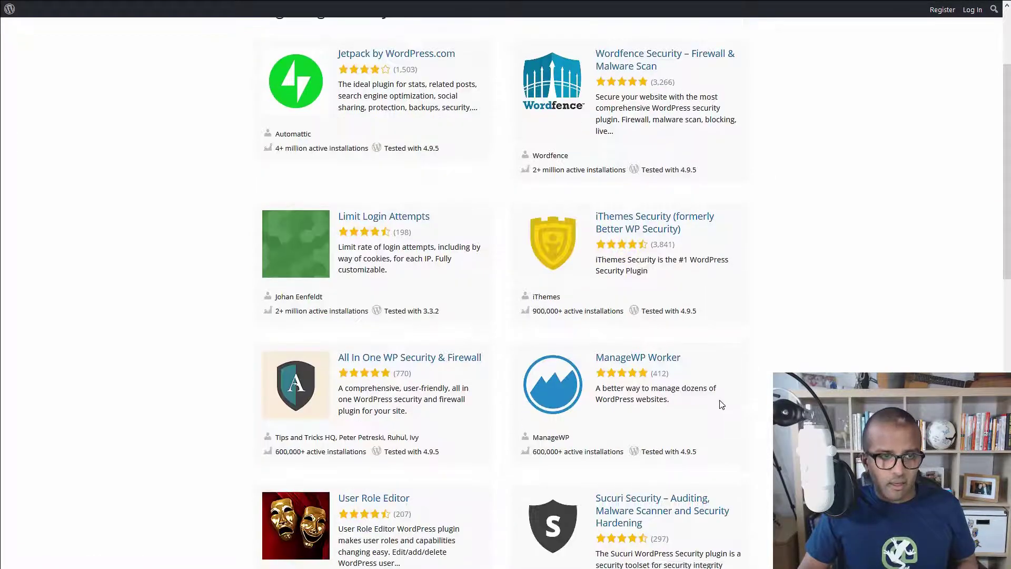
scroll(719, 406, "up", 5)
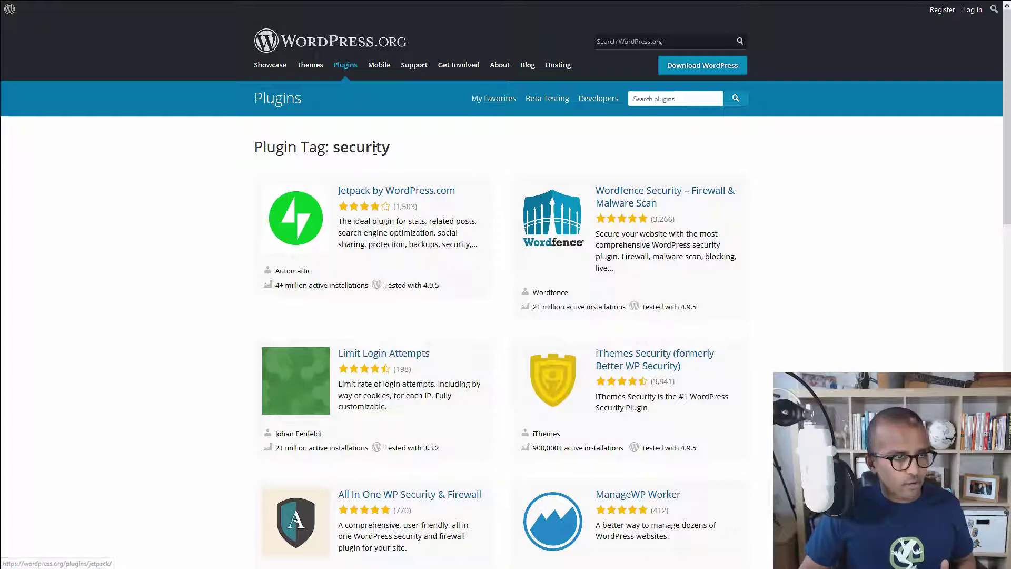
mouse_move(442, 6)
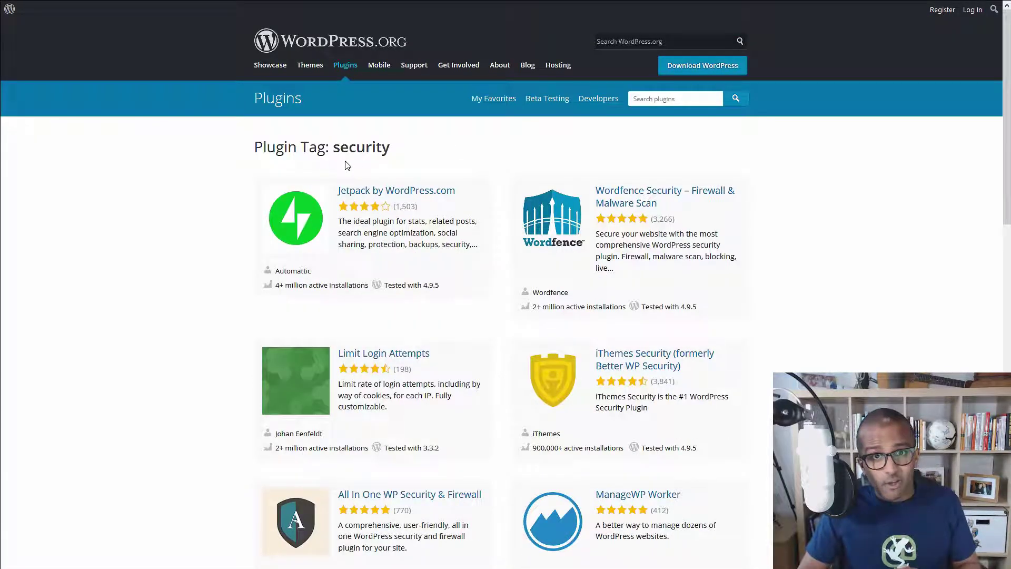
double_click(318, 147)
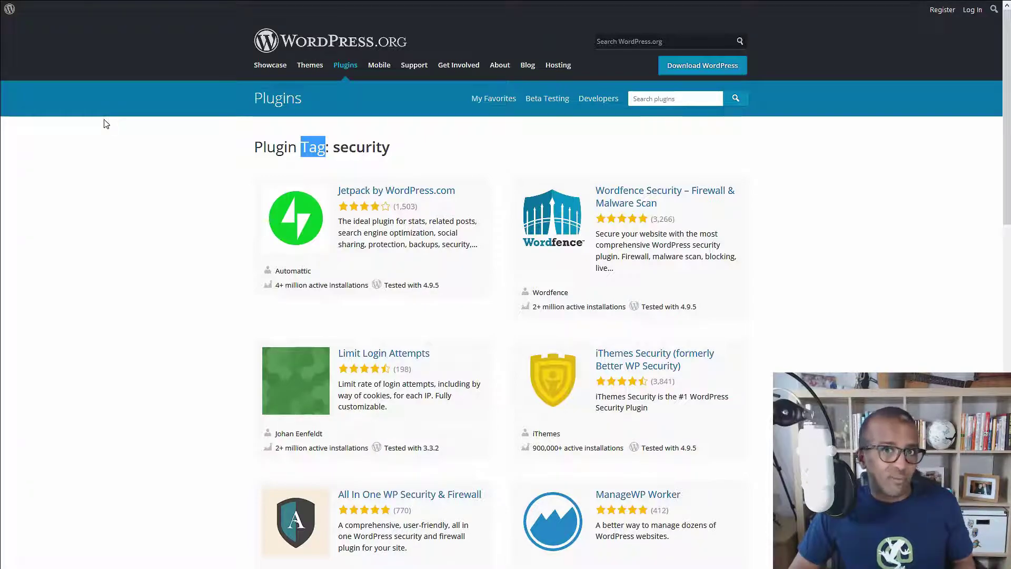
- Switch to the Yoast SEO Search Appearance taxonomy settings and examine the search results options for Categories and Tags
mouse_move(527, 2)
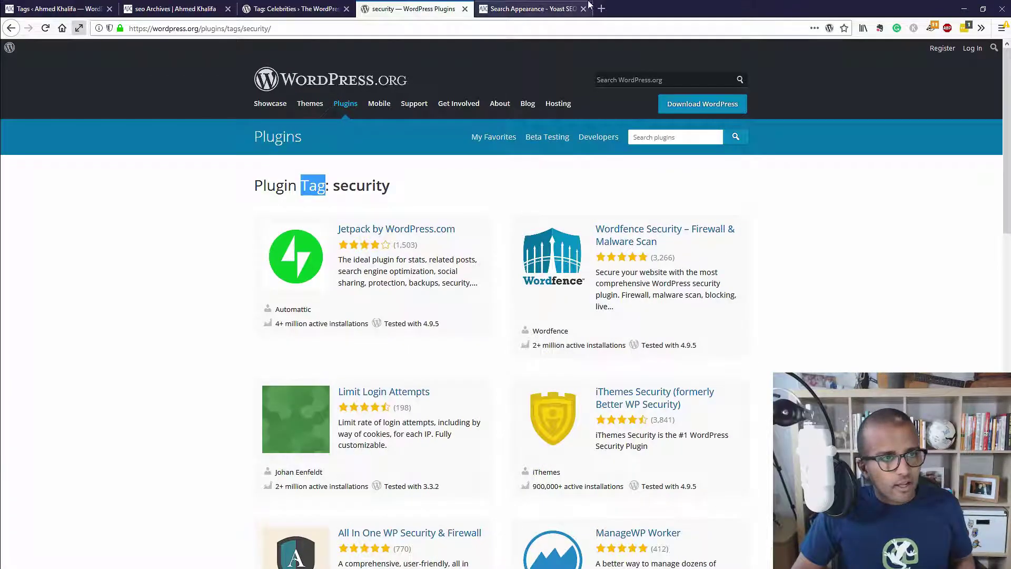
left_click(534, 5)
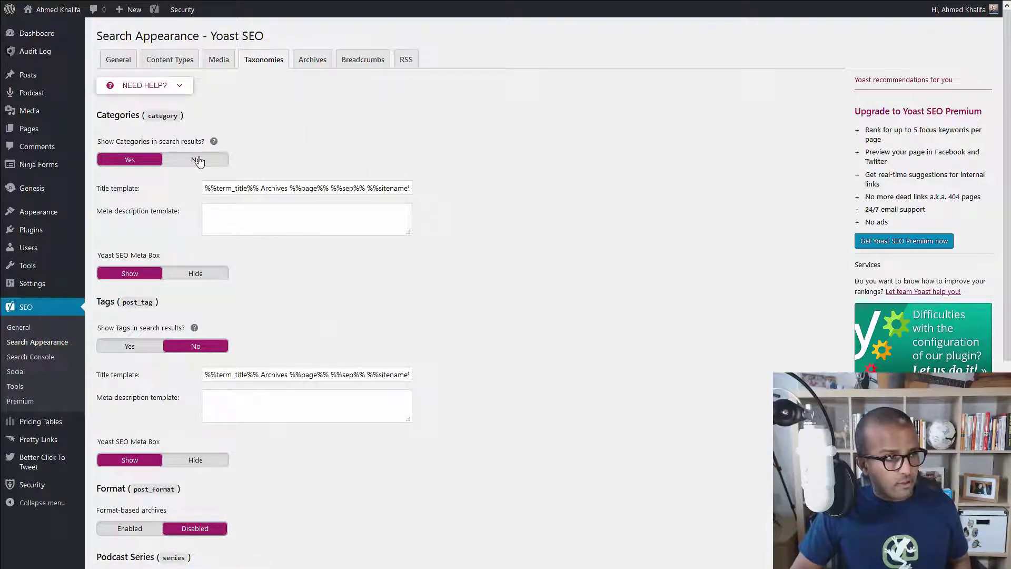
double_click(120, 115)
double_click(108, 302)
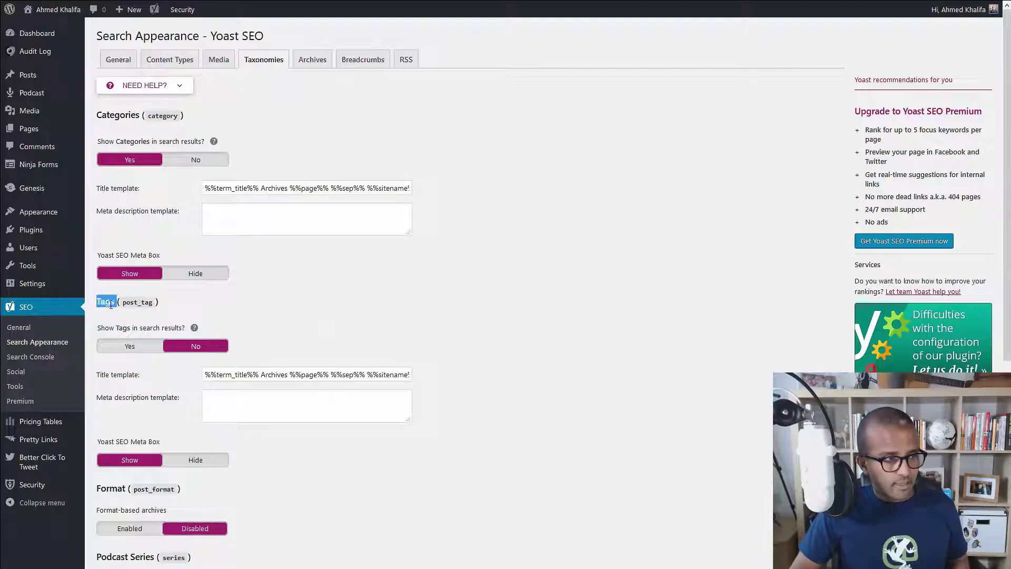
left_click(144, 132)
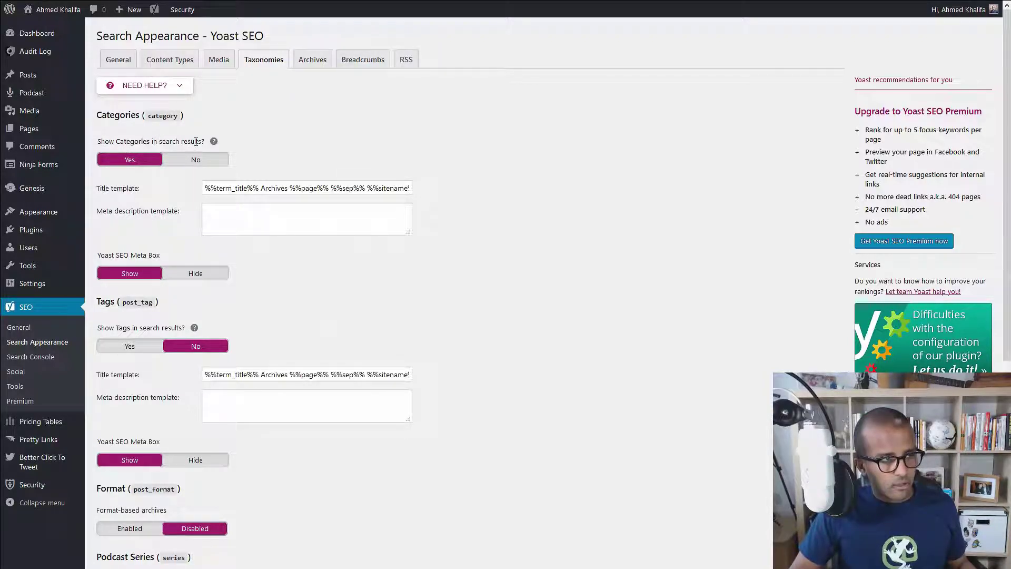
double_click(105, 302)
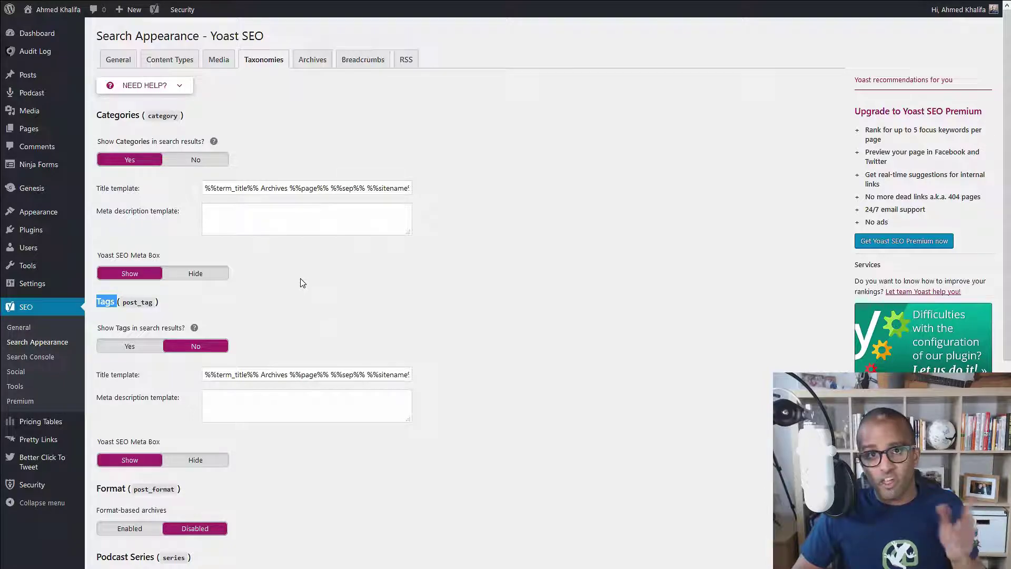
left_click(676, 310)
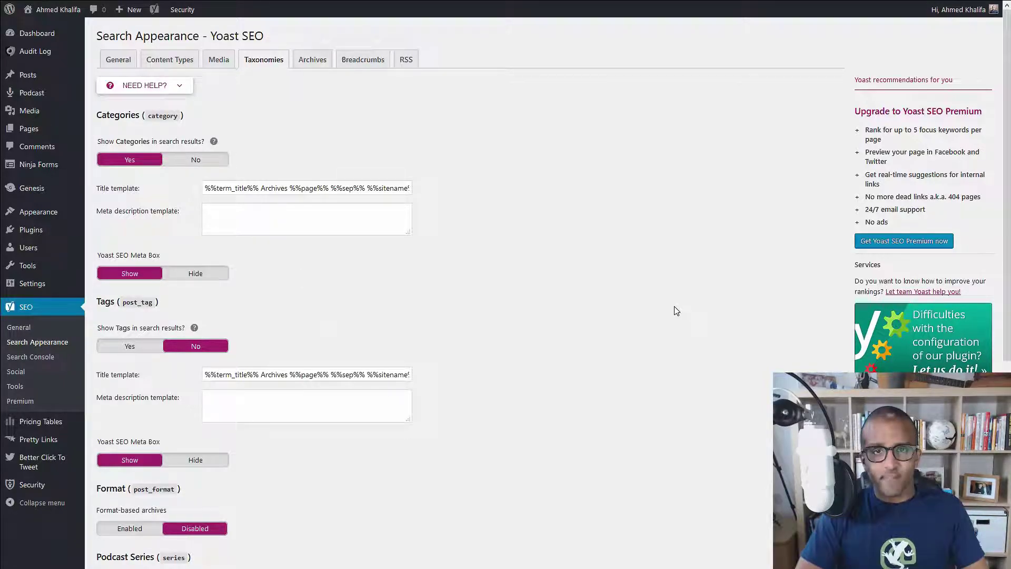